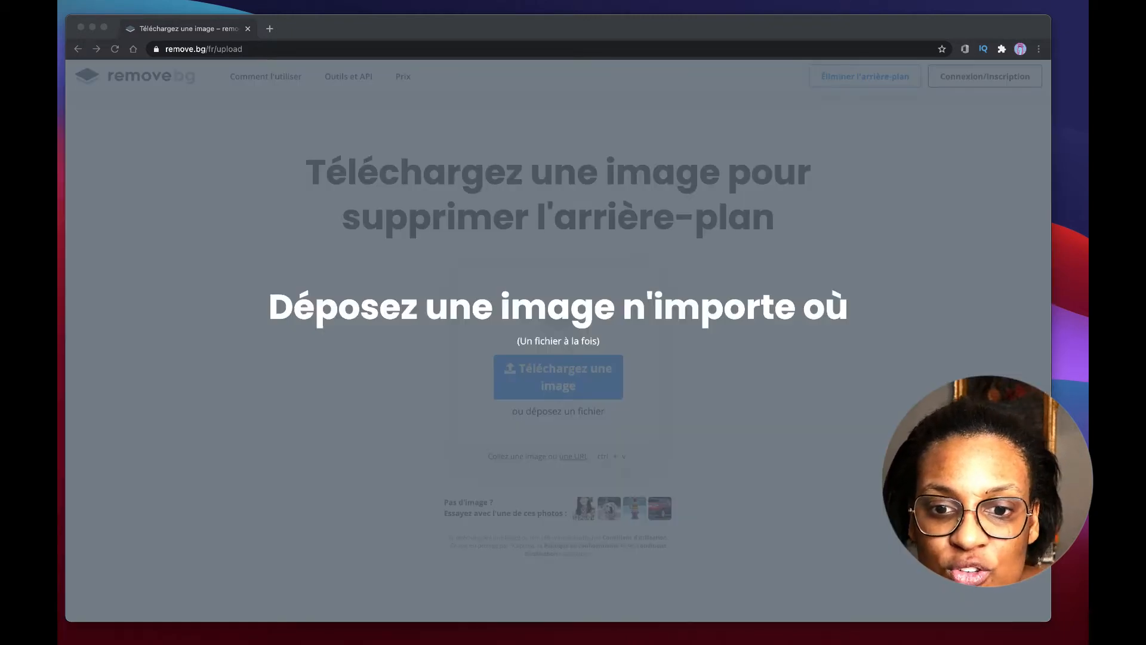
Open the recent green-screen portrait project in the Pixlr X editor
drag(591, 340, 591, 340)
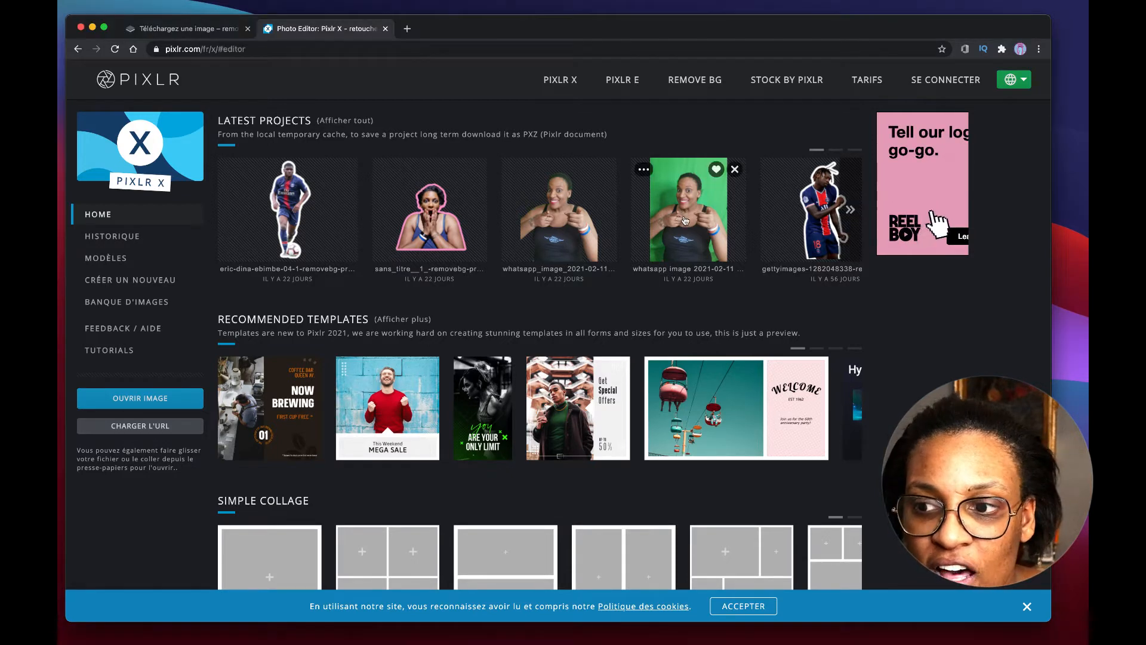
click(685, 220)
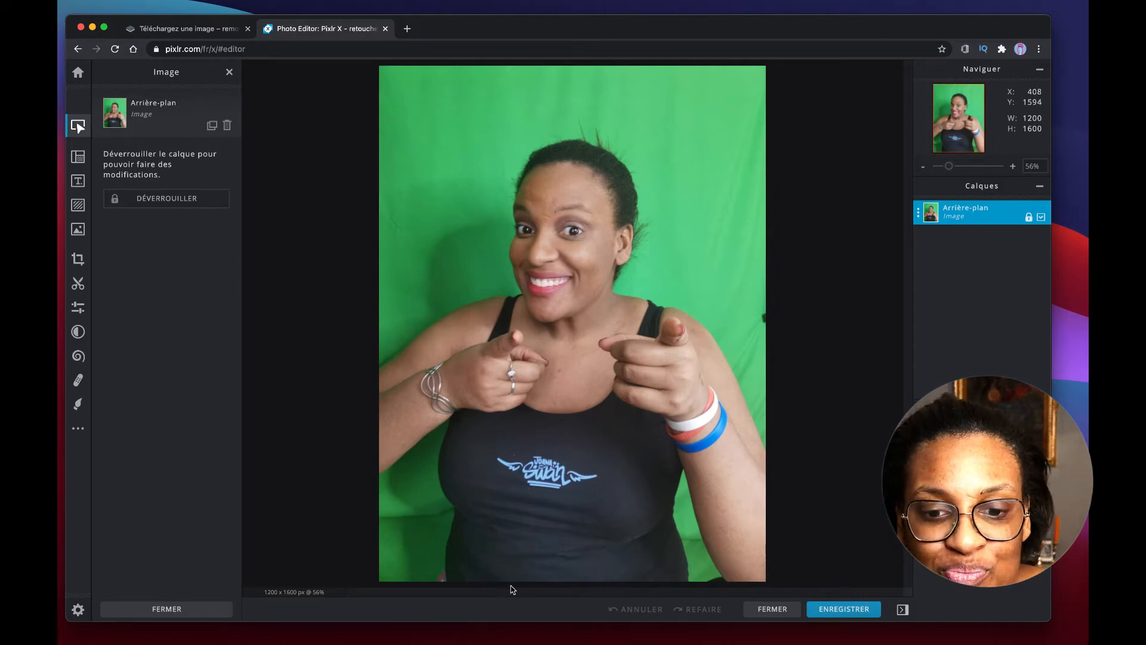
Switch to Canva and remove the background from the coach photo that still has its stadium backdrop on page 3
click(587, 617)
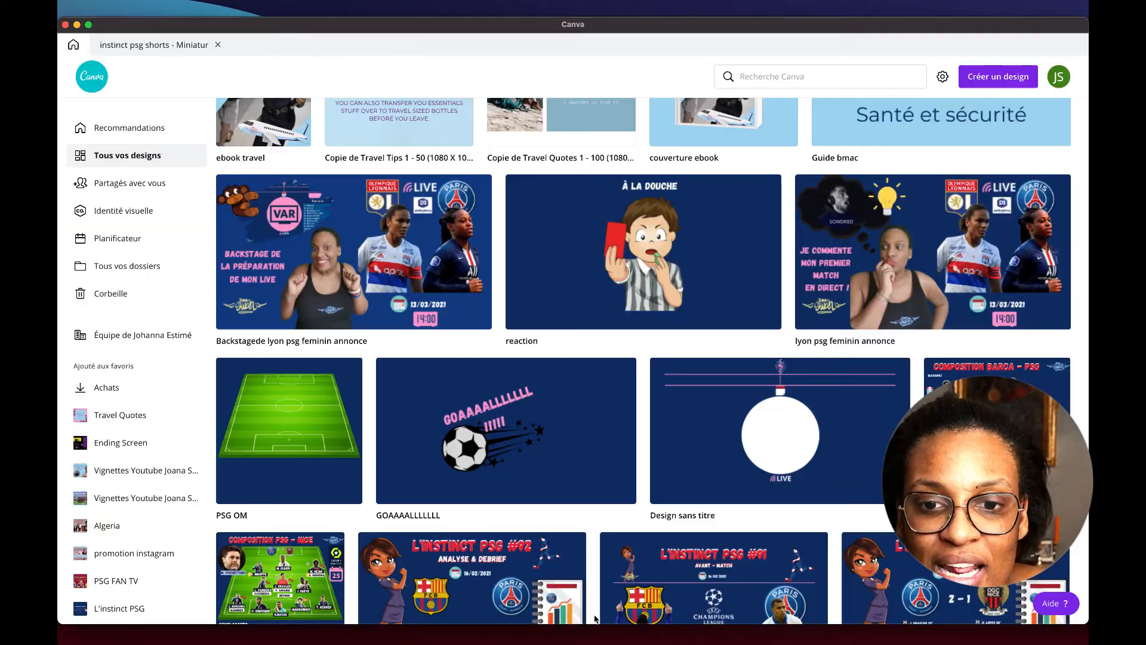
scroll(631, 246, up, 15)
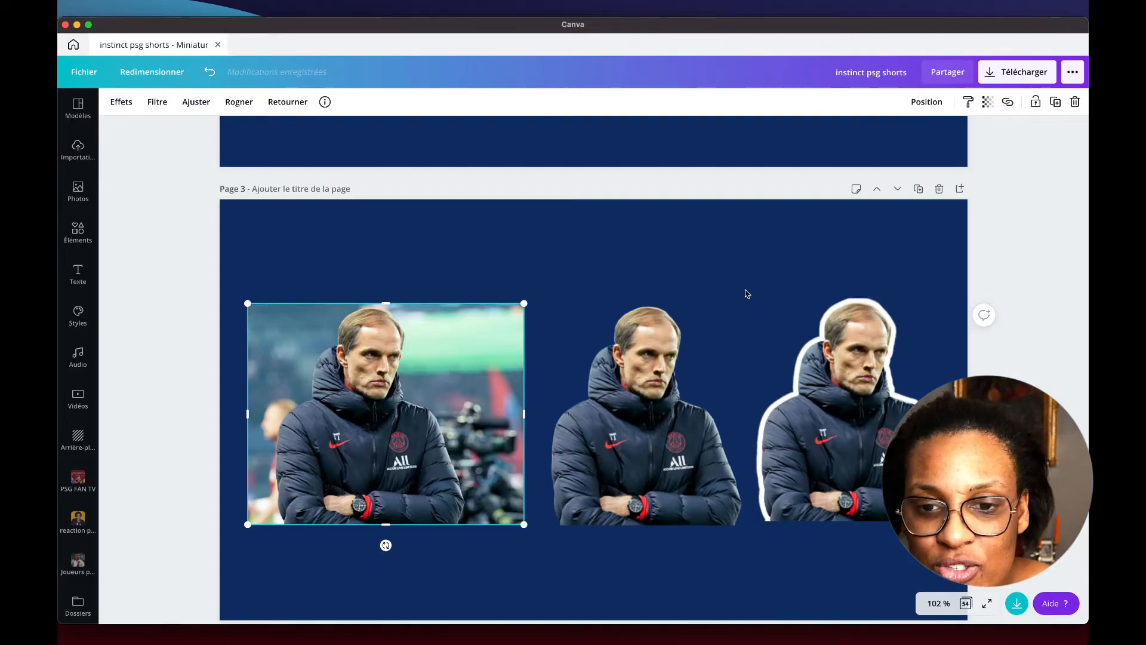
scroll(669, 301, down, 1)
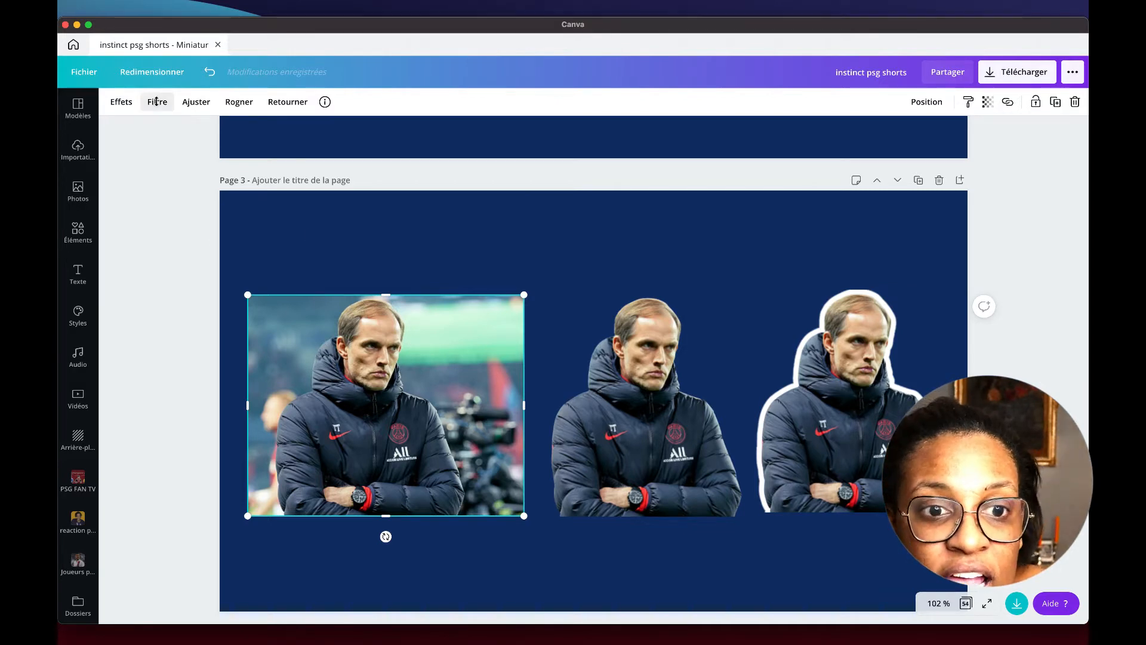
click(123, 103)
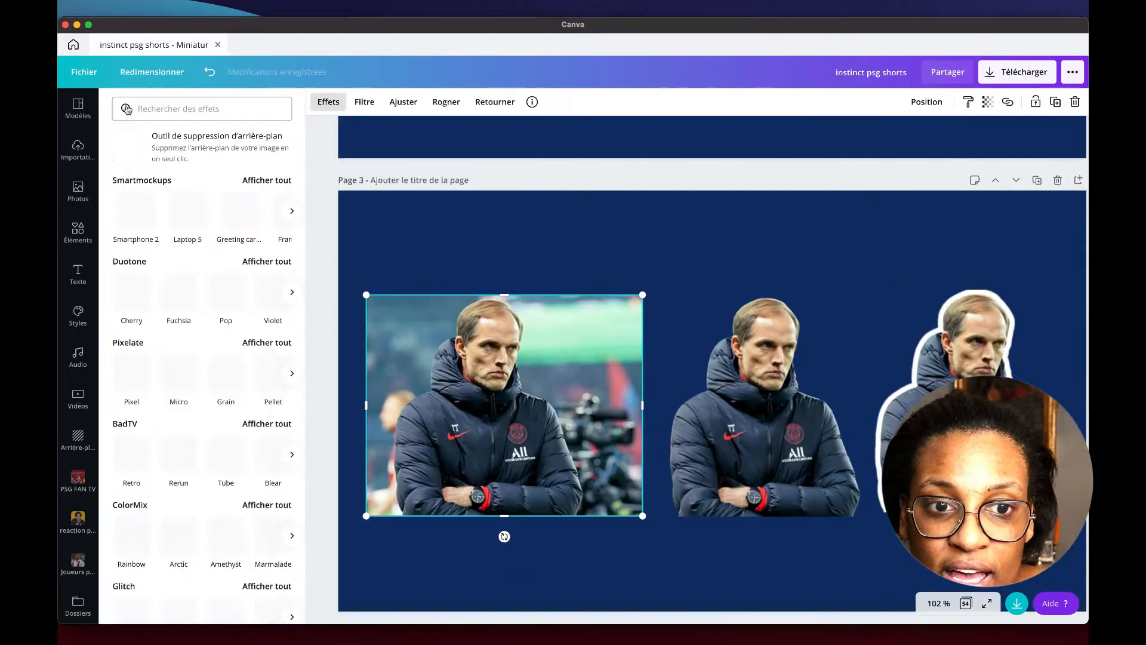
click(190, 145)
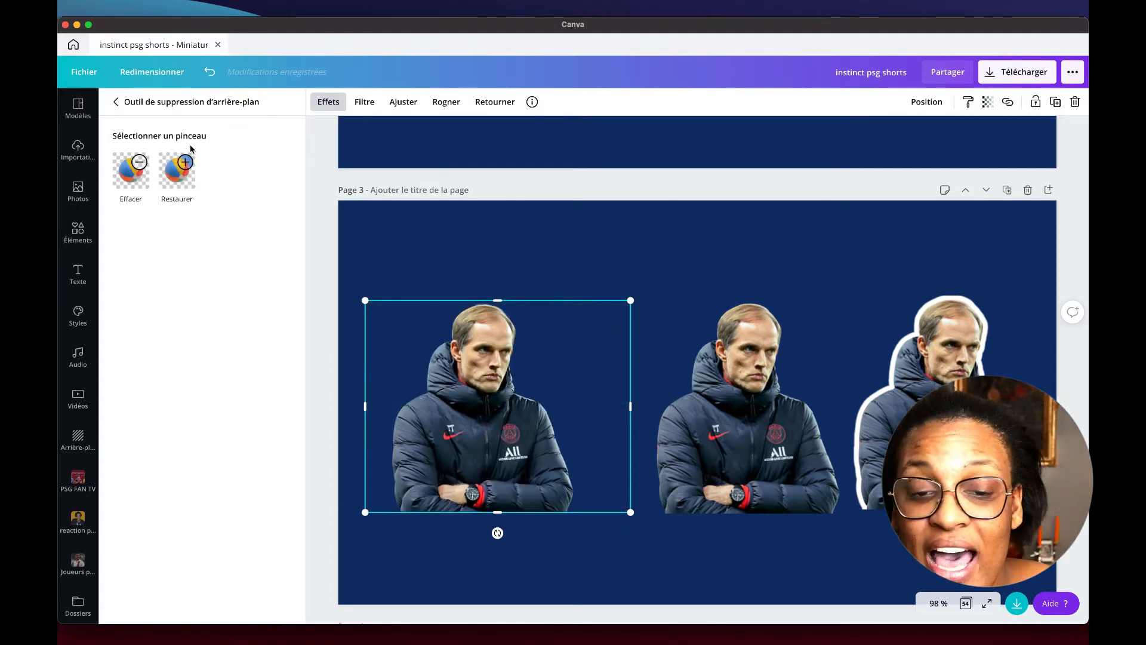
Try the Effacer brush on the shoulder of the new cutout, and discard the stroke
click(141, 179)
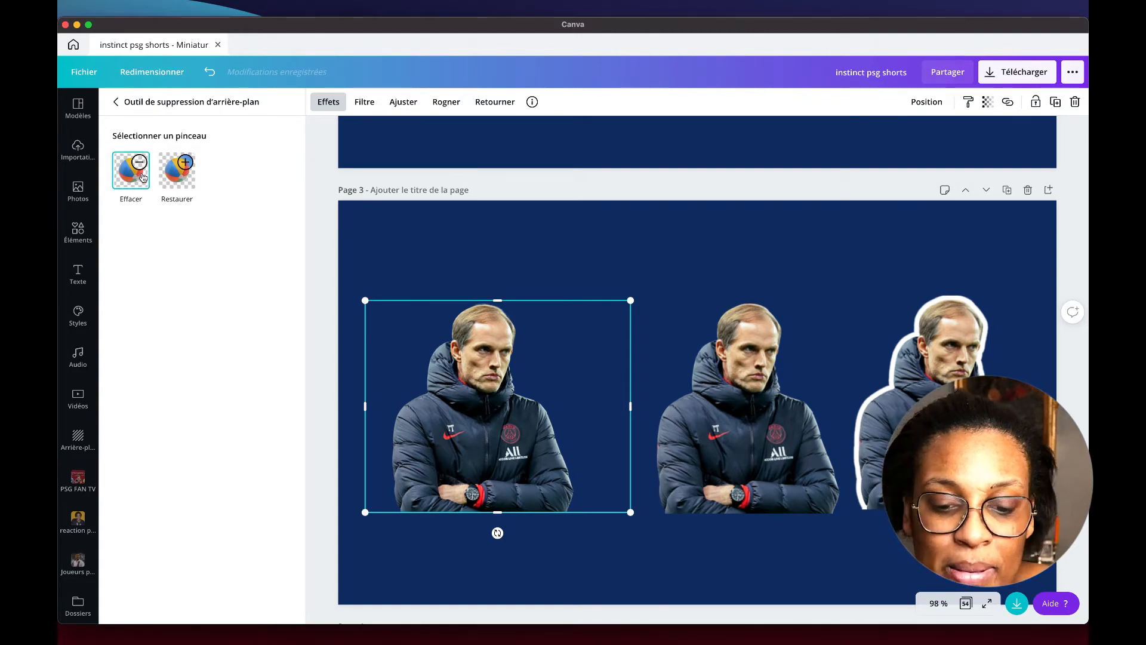
click(142, 178)
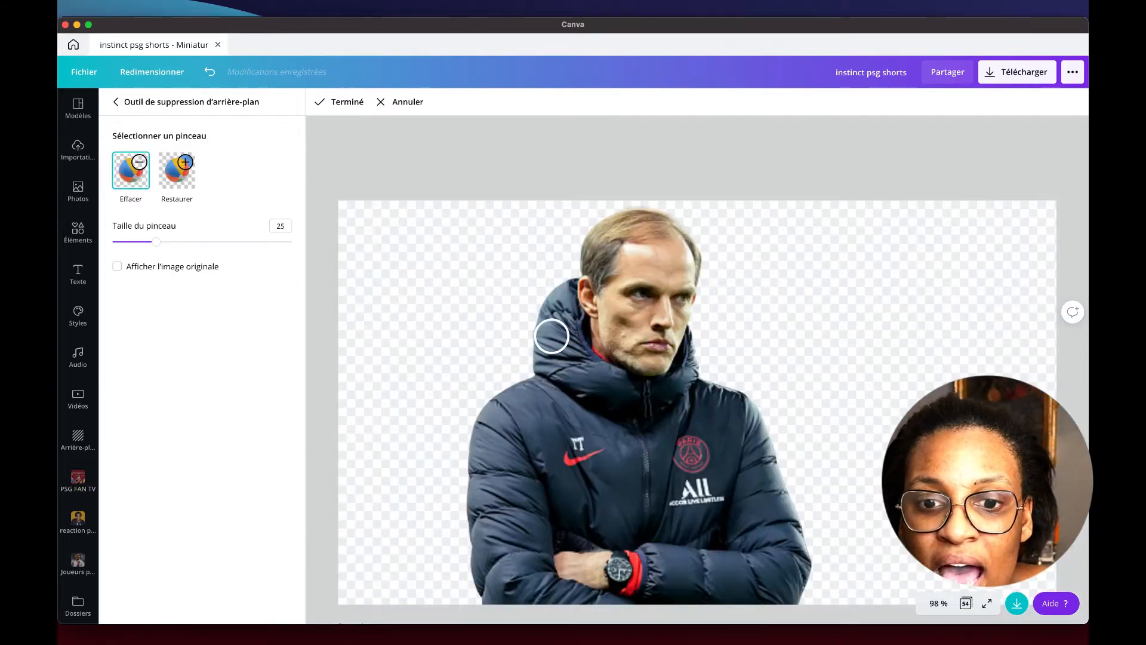
drag(482, 378, 524, 434)
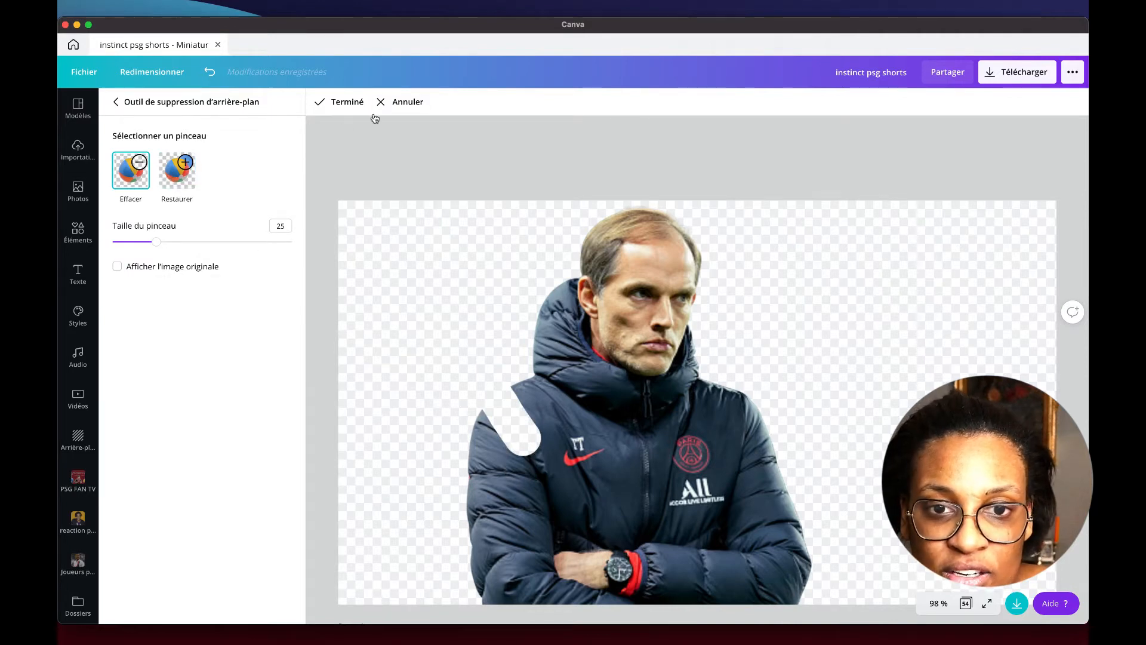
click(397, 104)
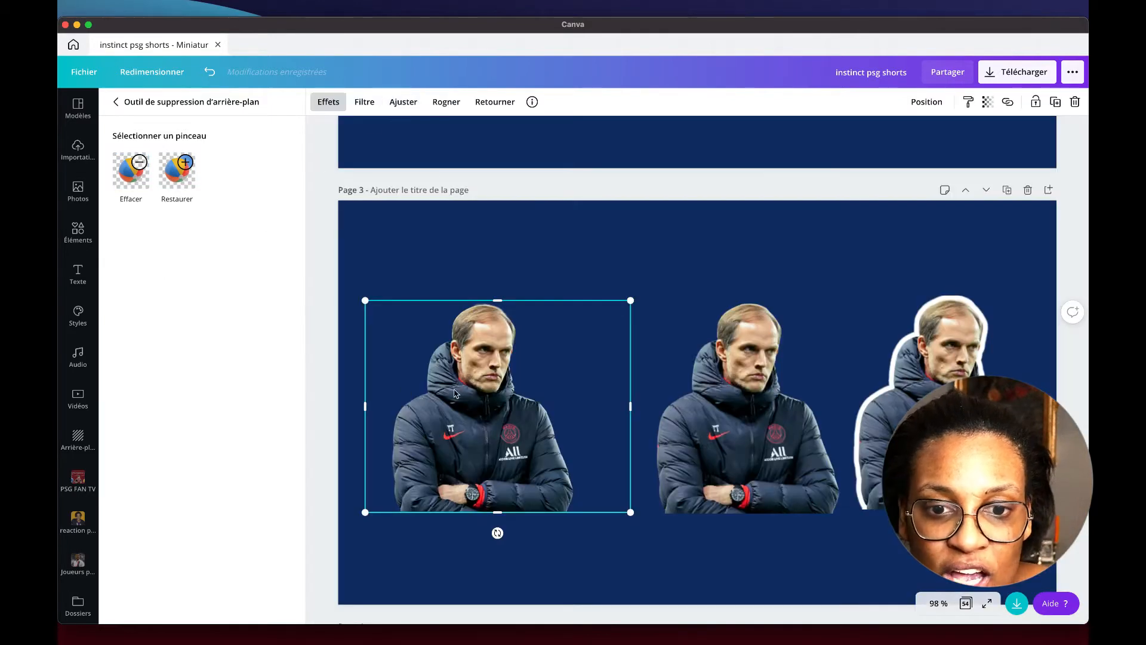
Try restoring background patches beside the coach with the Restaurer brush, reducing its size to 10, and discard the changes
click(178, 172)
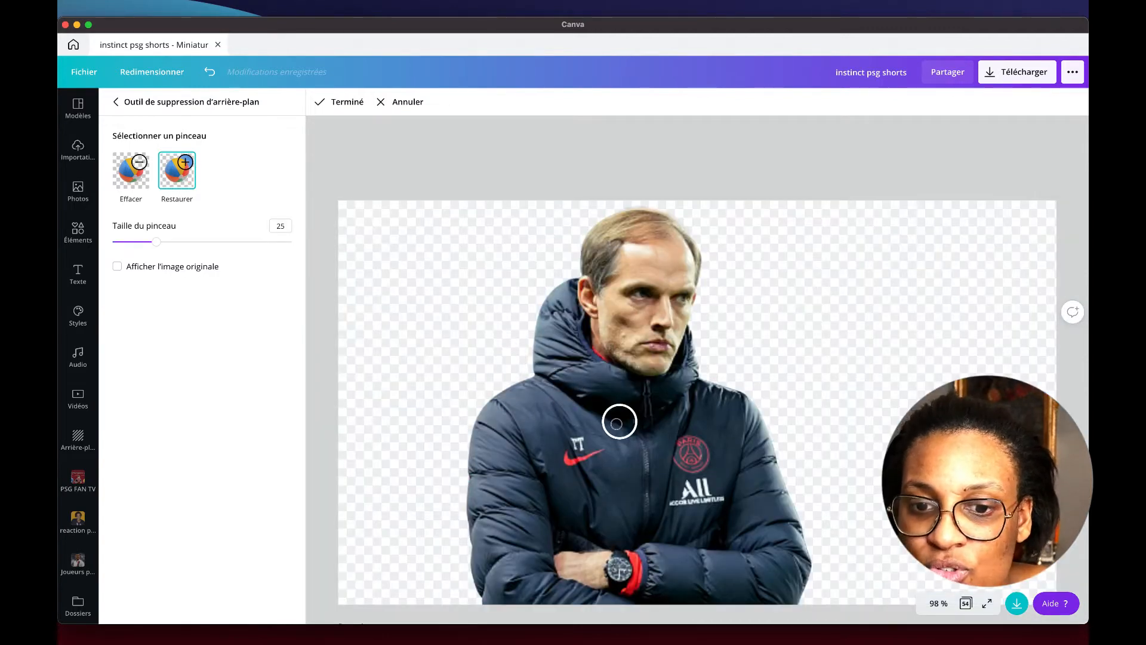
mouse_move(462, 352)
mouse_down()
mouse_move(434, 337)
mouse_move(481, 344)
mouse_move(427, 313)
mouse_move(459, 301)
mouse_up()
drag(156, 241, 129, 242)
mouse_move(410, 426)
mouse_down()
mouse_move(397, 417)
mouse_move(412, 401)
mouse_up()
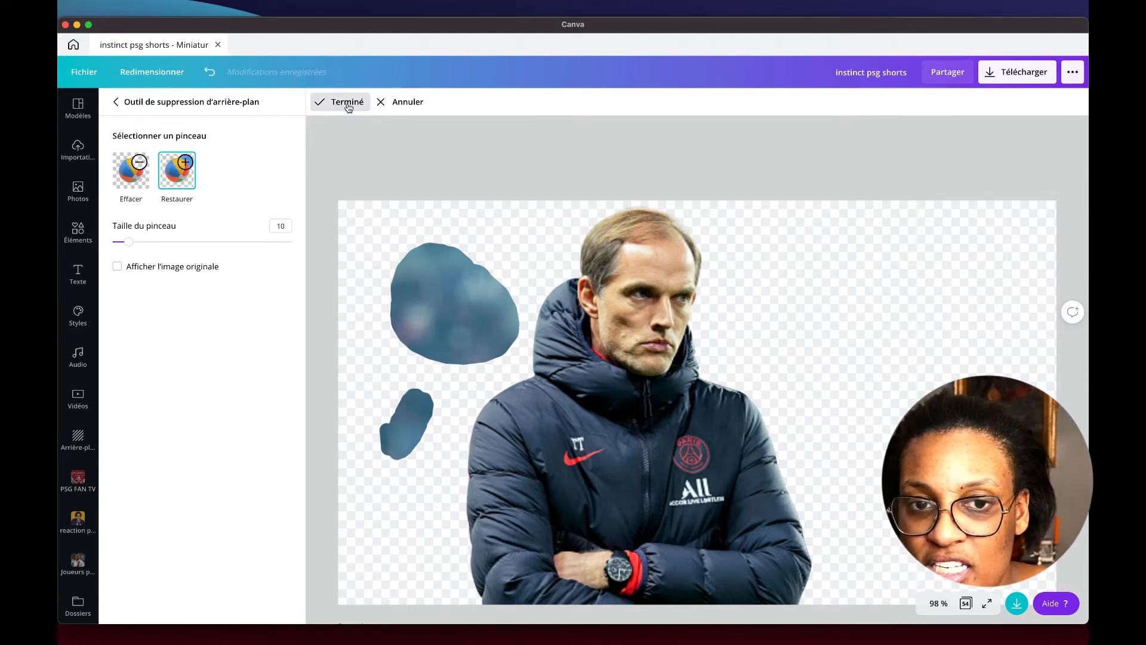
click(403, 103)
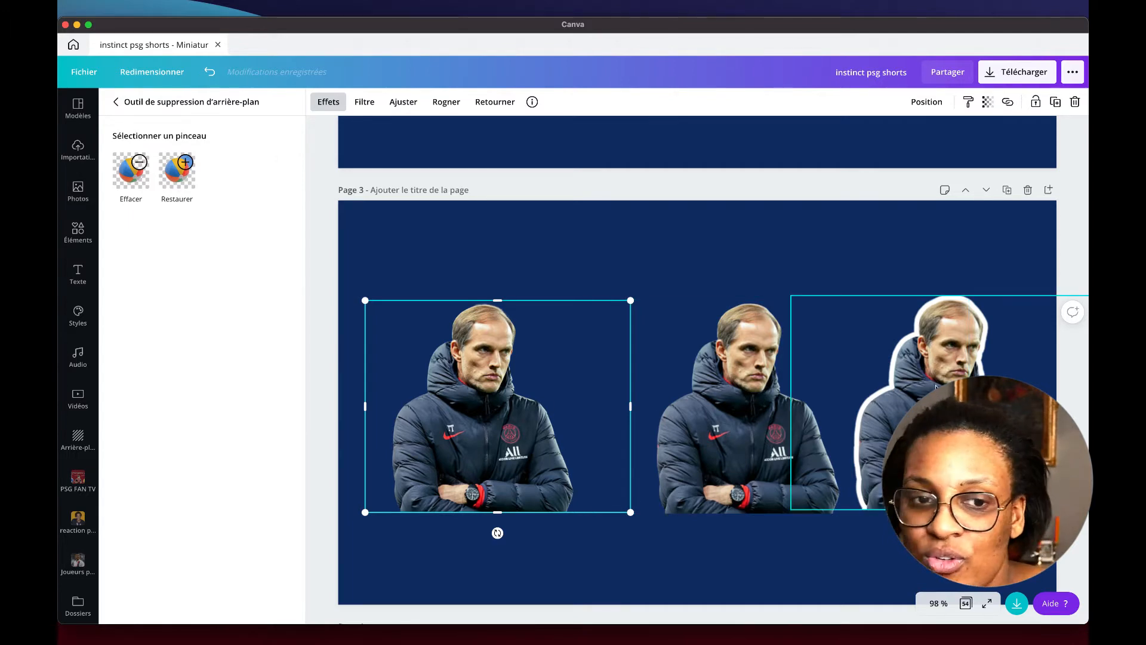
Add the Brillance shadow effect to the new cutout and open the effect's settings
click(329, 102)
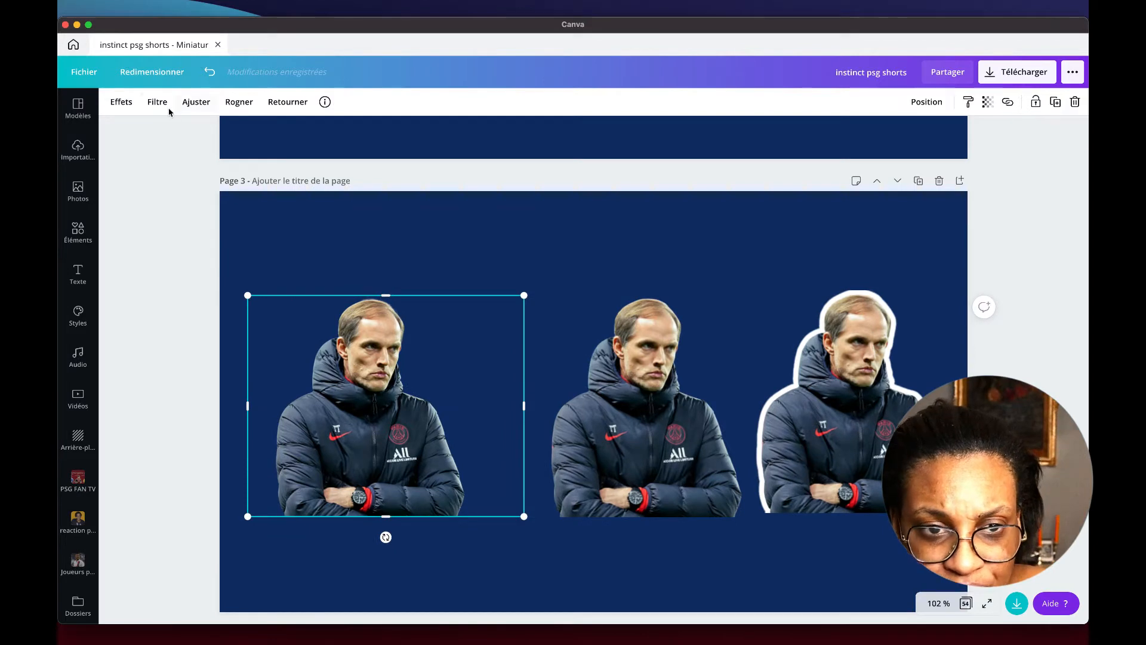
click(126, 109)
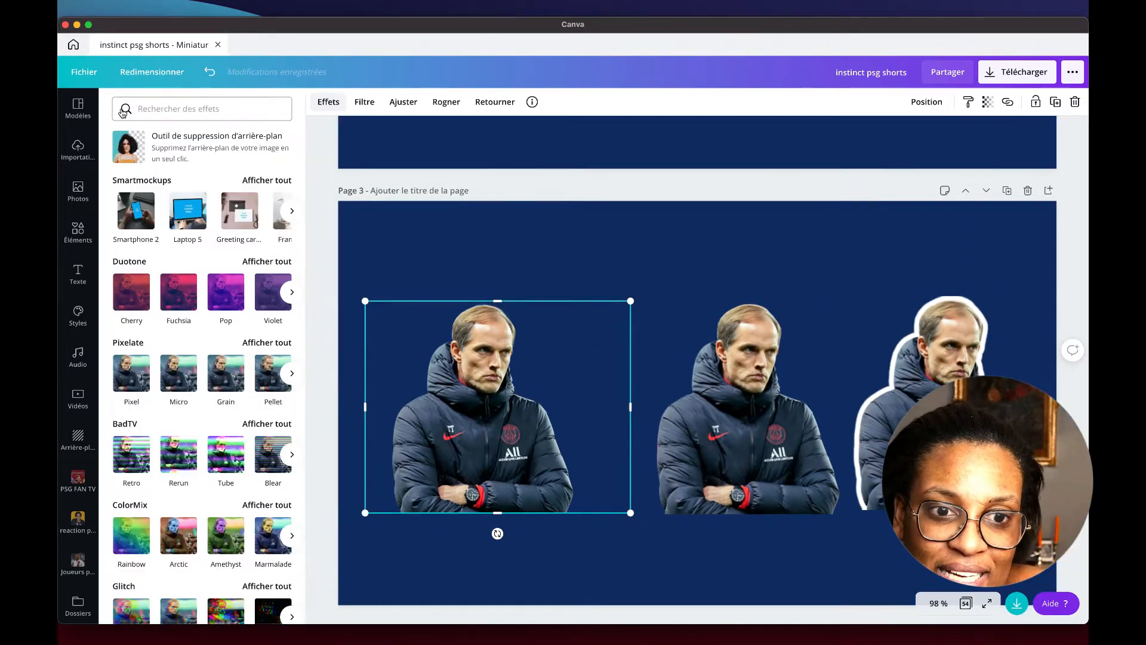
scroll(207, 389, down, 5)
scroll(199, 412, down, 3)
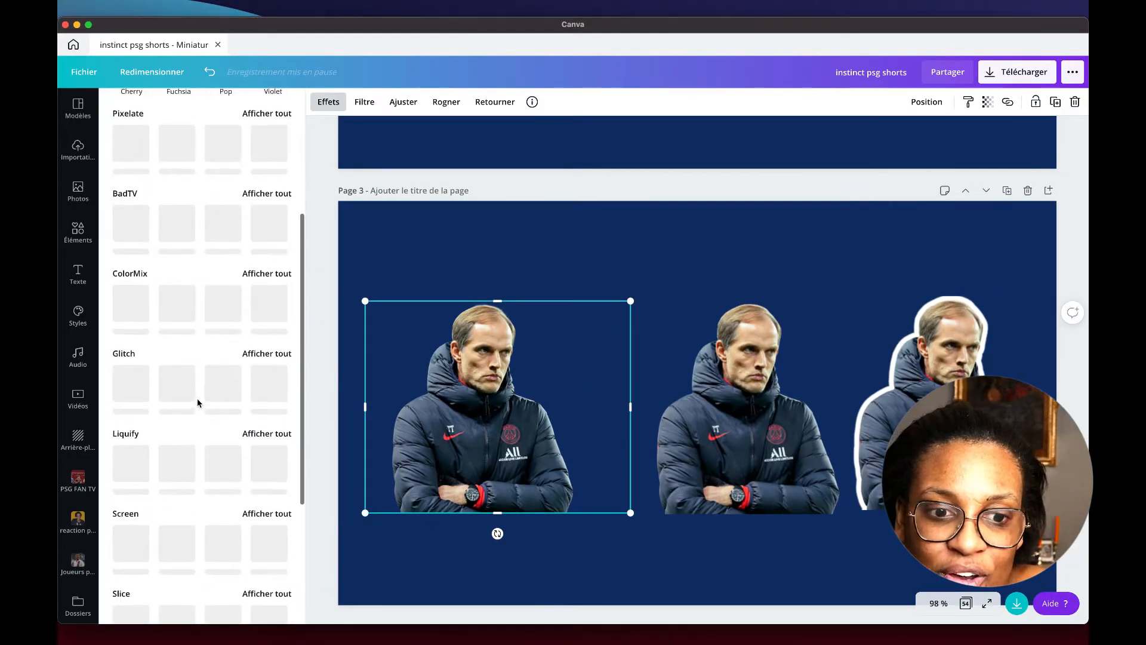
scroll(191, 442, down, 4)
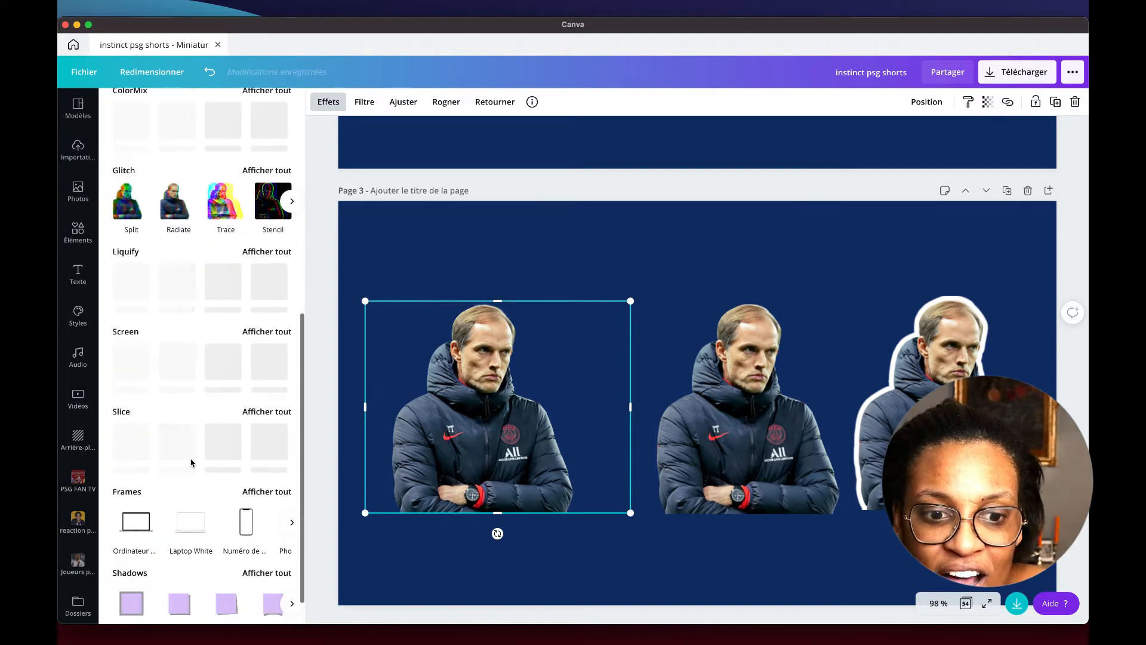
click(137, 571)
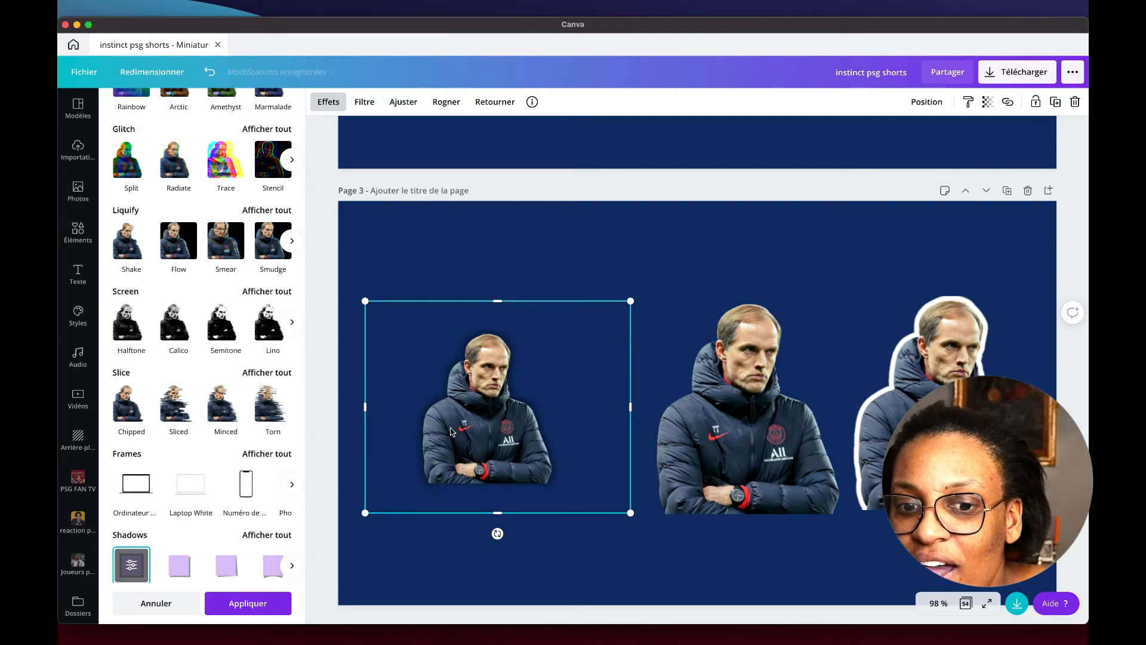
scroll(150, 516, down, 2)
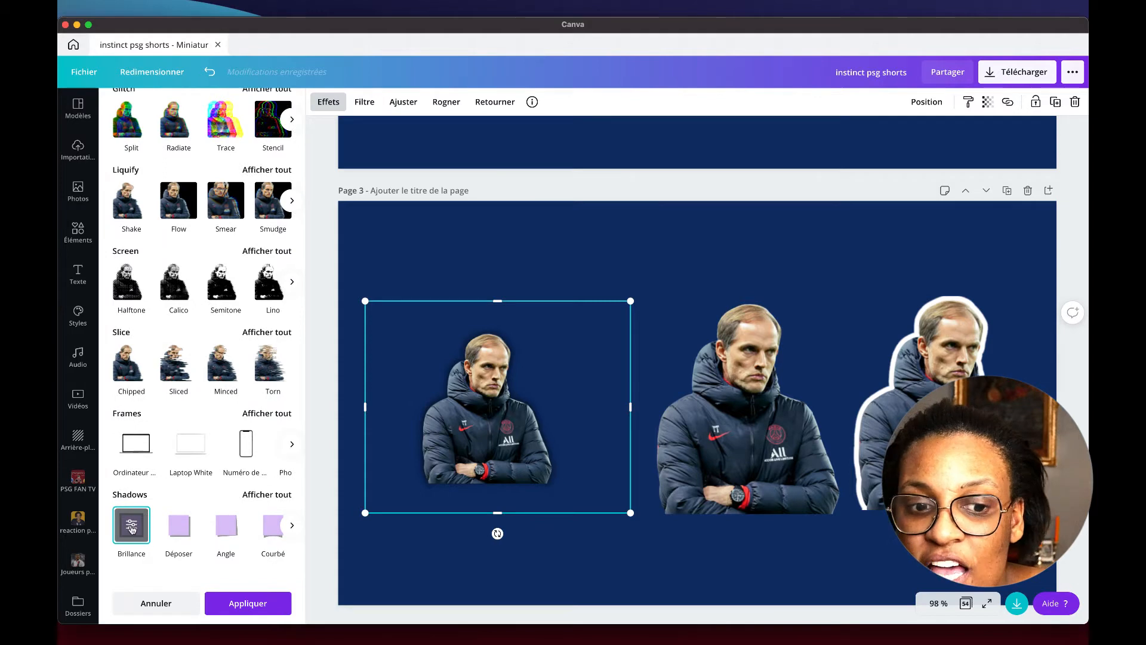
click(131, 528)
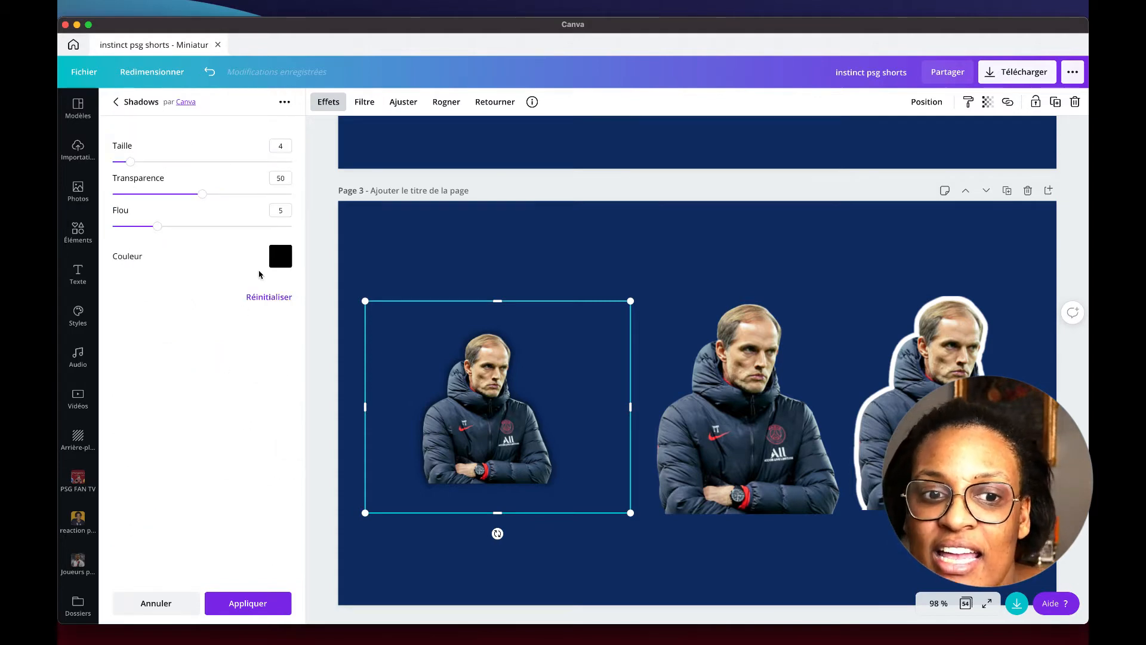
Set the shadow colour to white, #FFFFFF
click(284, 258)
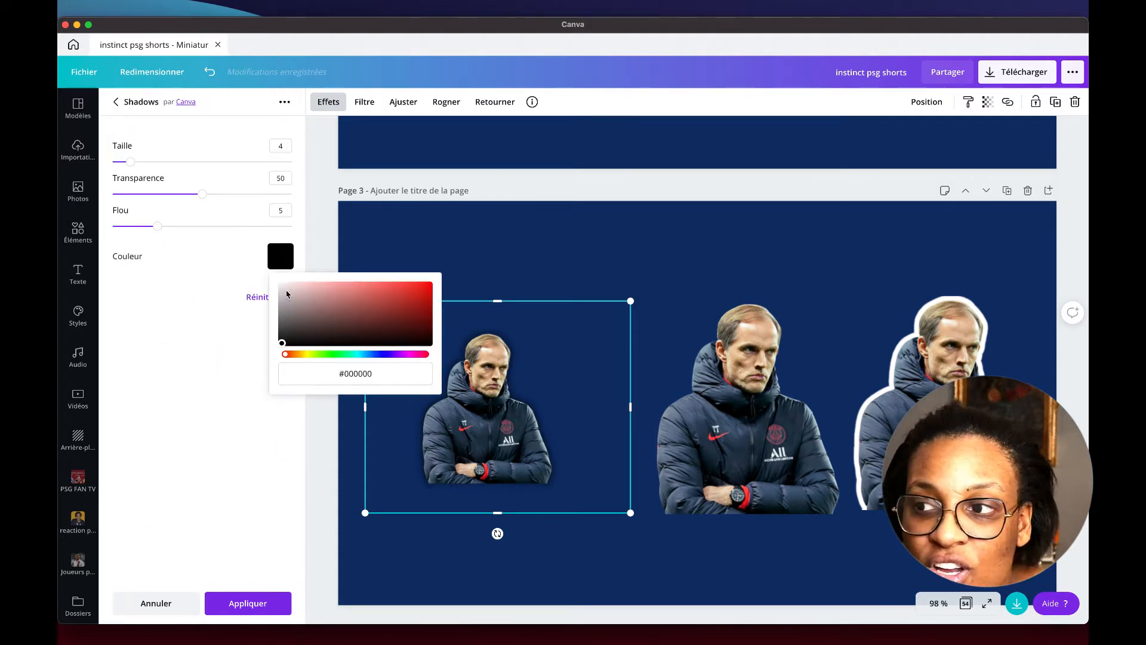
click(286, 293)
drag(287, 296, 282, 285)
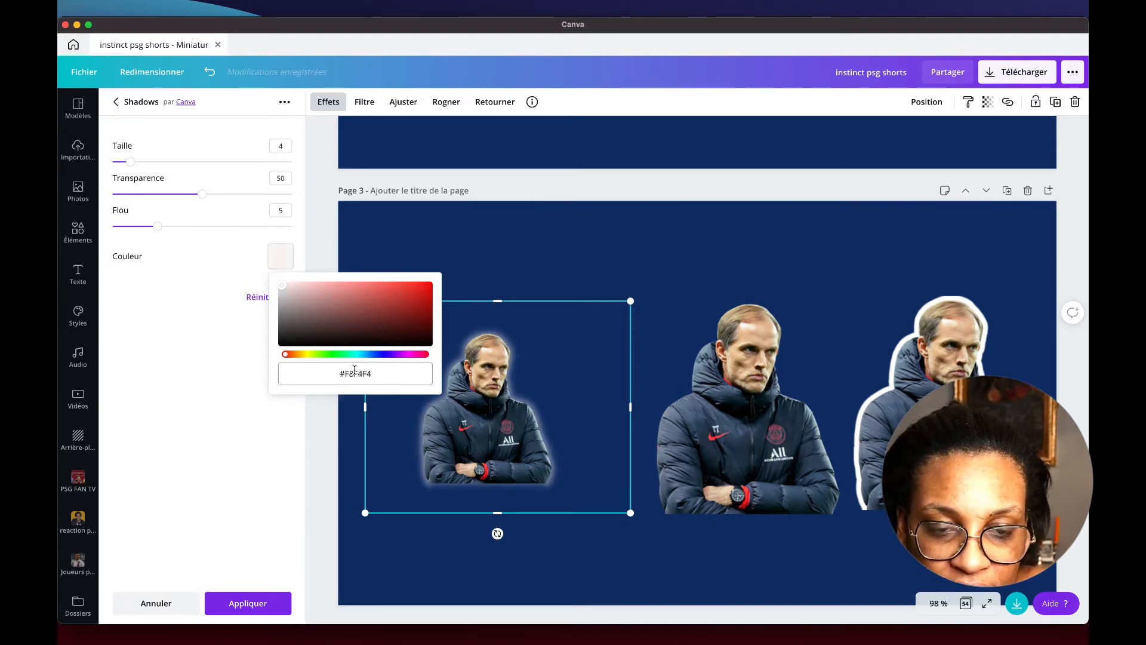
mouse_move(339, 373)
mouse_down()
mouse_move(404, 376)
mouse_move(348, 374)
mouse_up()
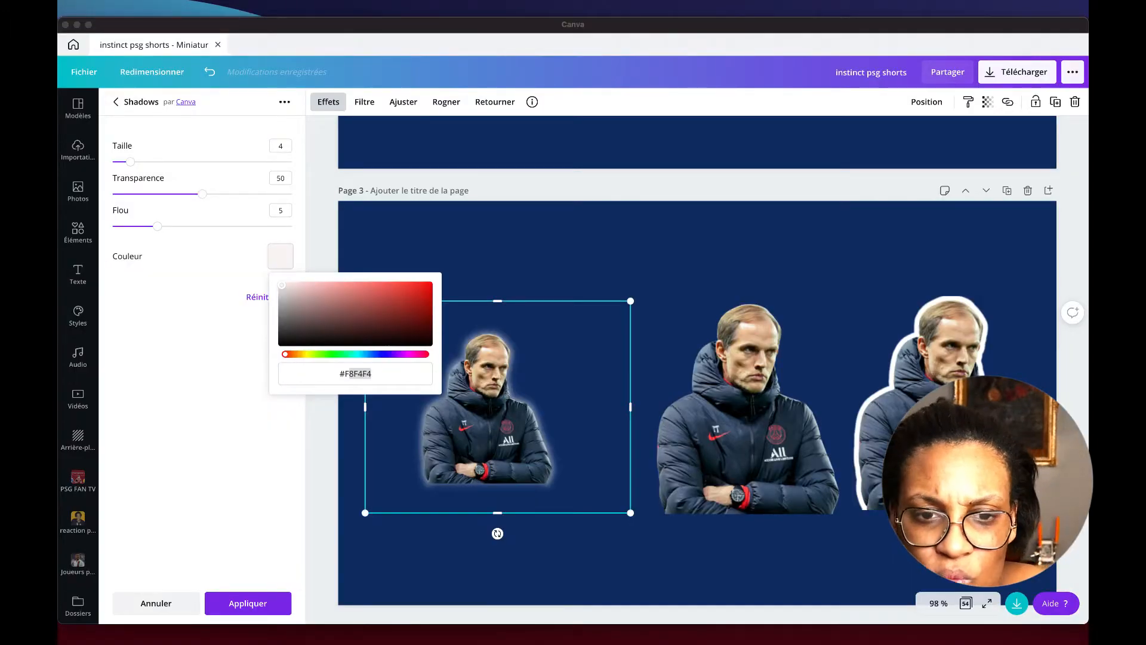
drag(389, 380, 353, 374)
text(FFFF)
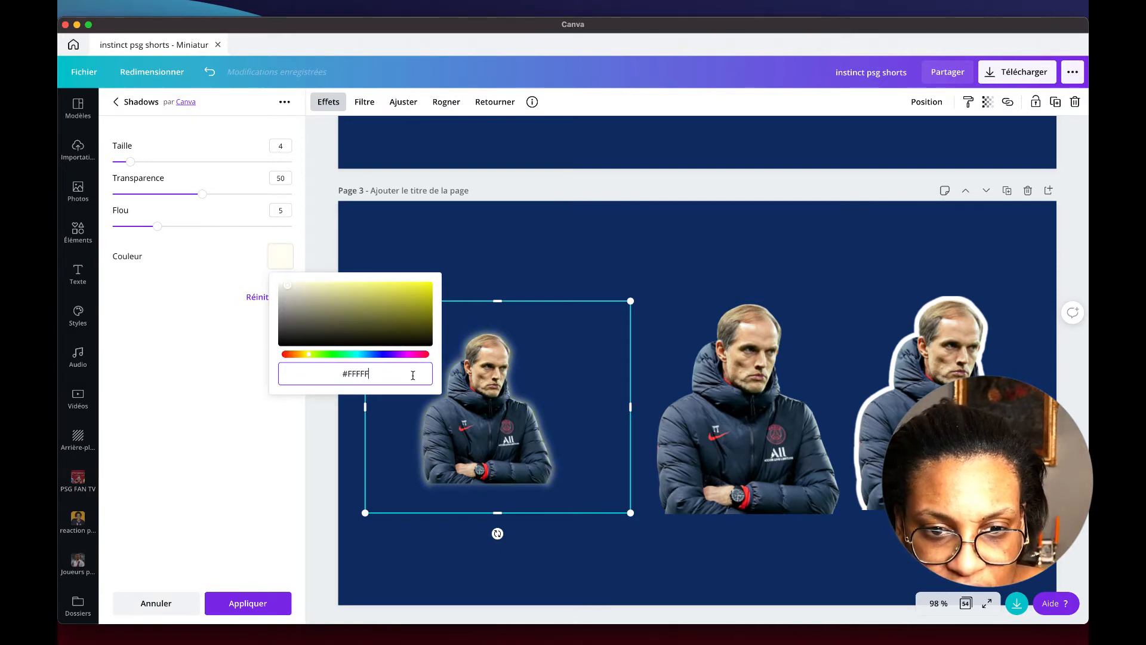
text(F)
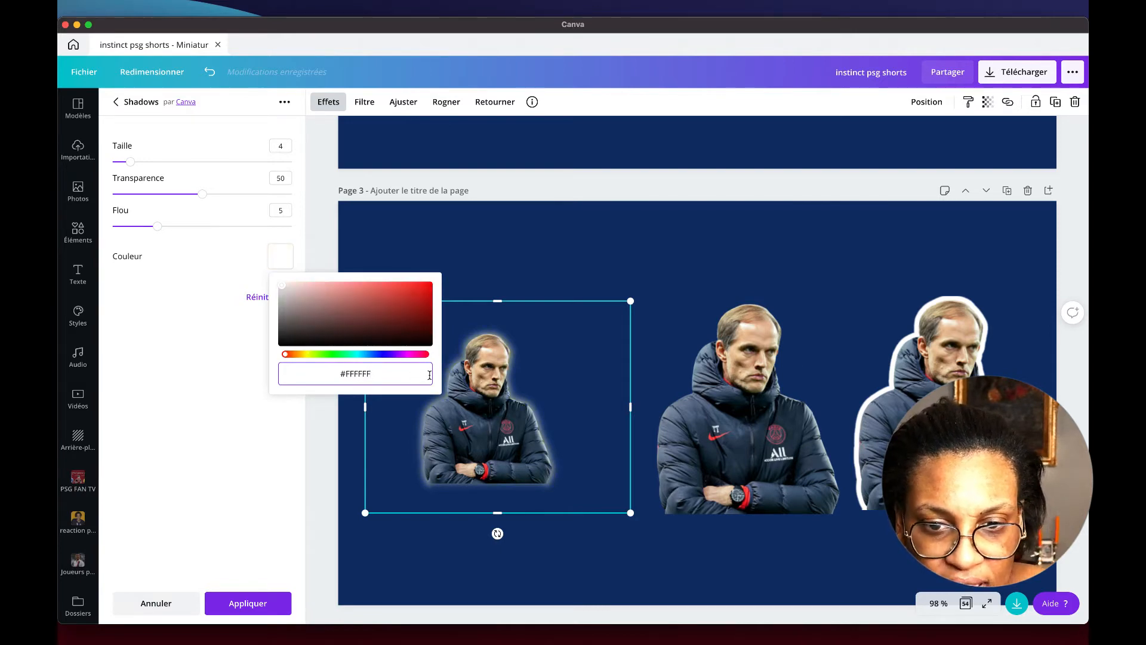
key(Return)
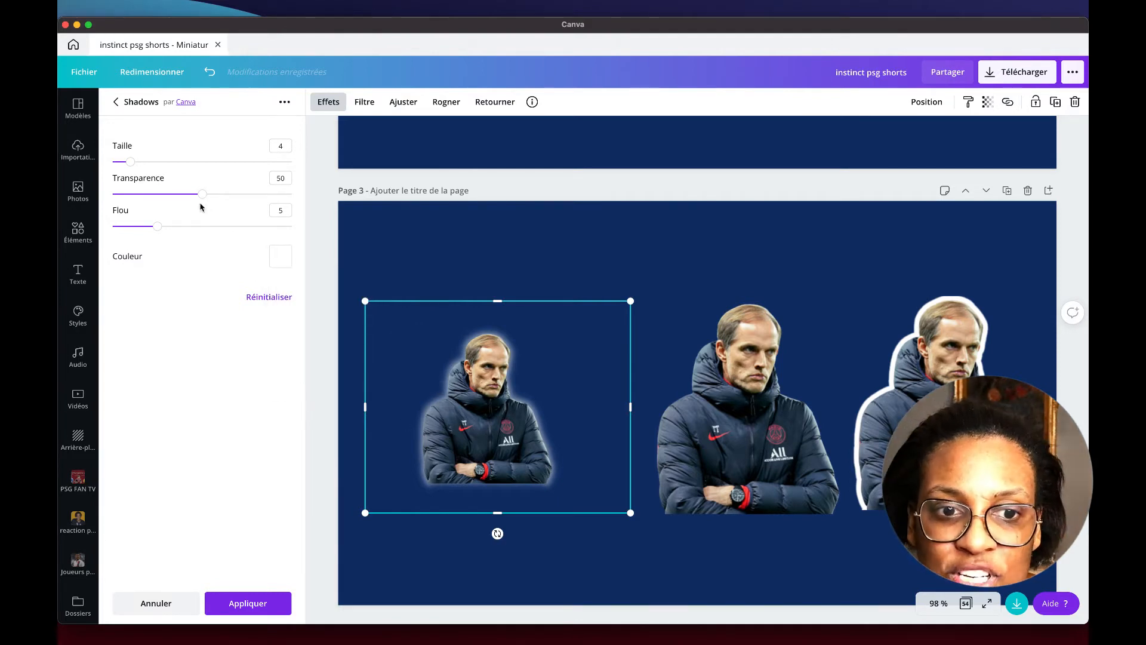
Turn the glow into a solid outline with Flou 0, Transparence 100 and Taille 5
drag(158, 232, 111, 229)
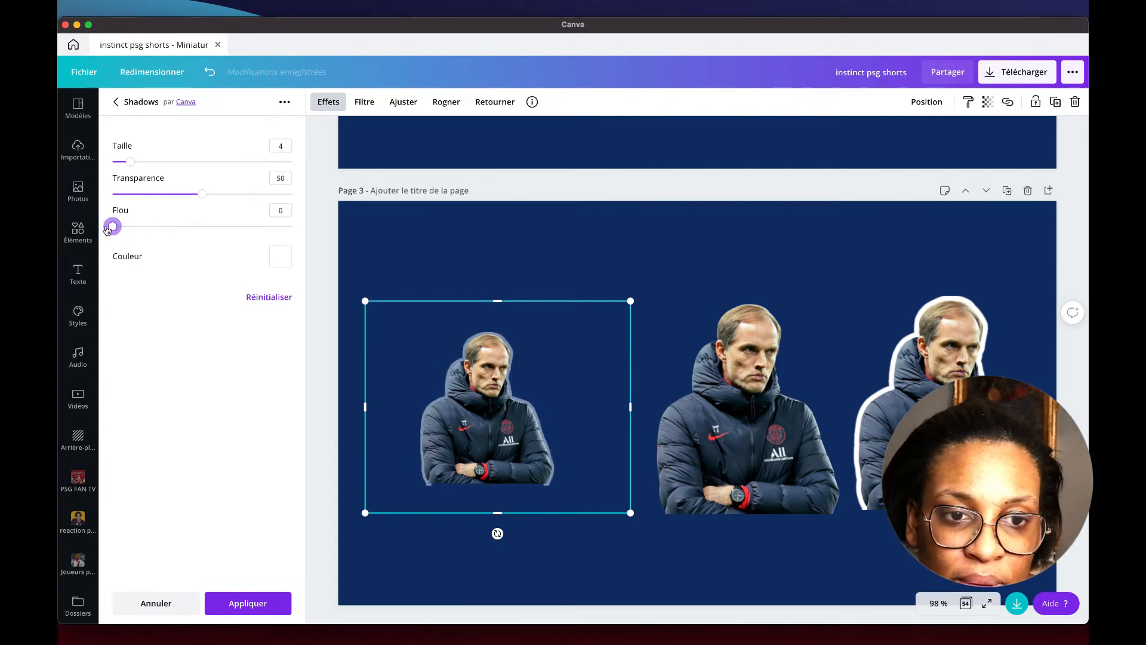
drag(204, 194, 301, 200)
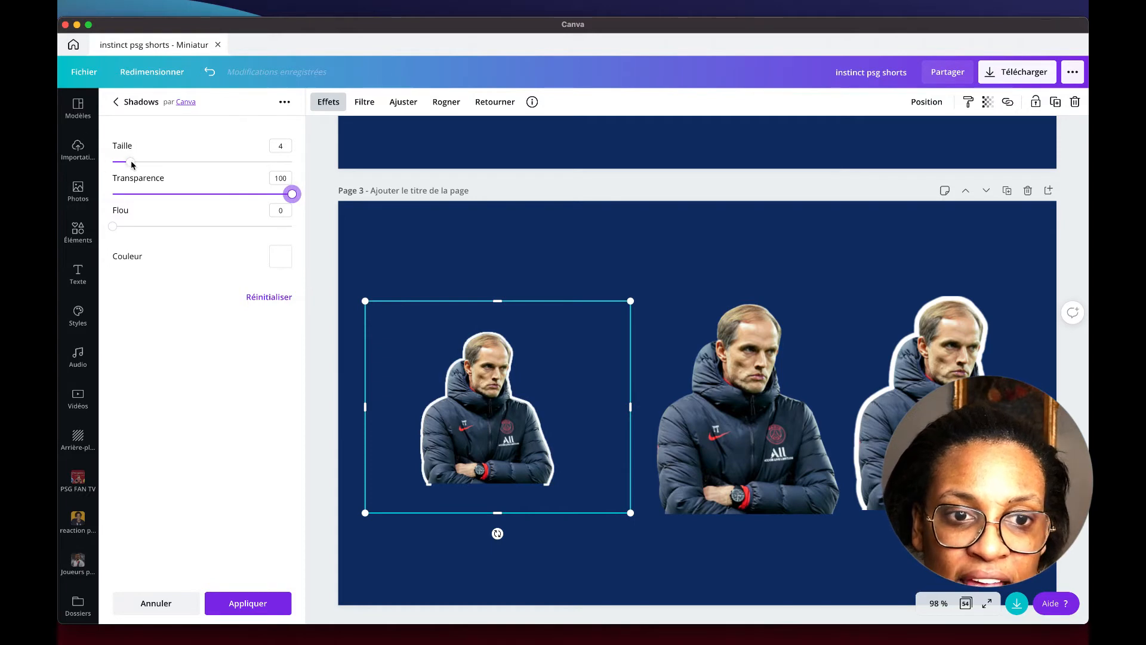
mouse_move(130, 162)
mouse_down()
mouse_move(229, 167)
mouse_move(135, 166)
mouse_up()
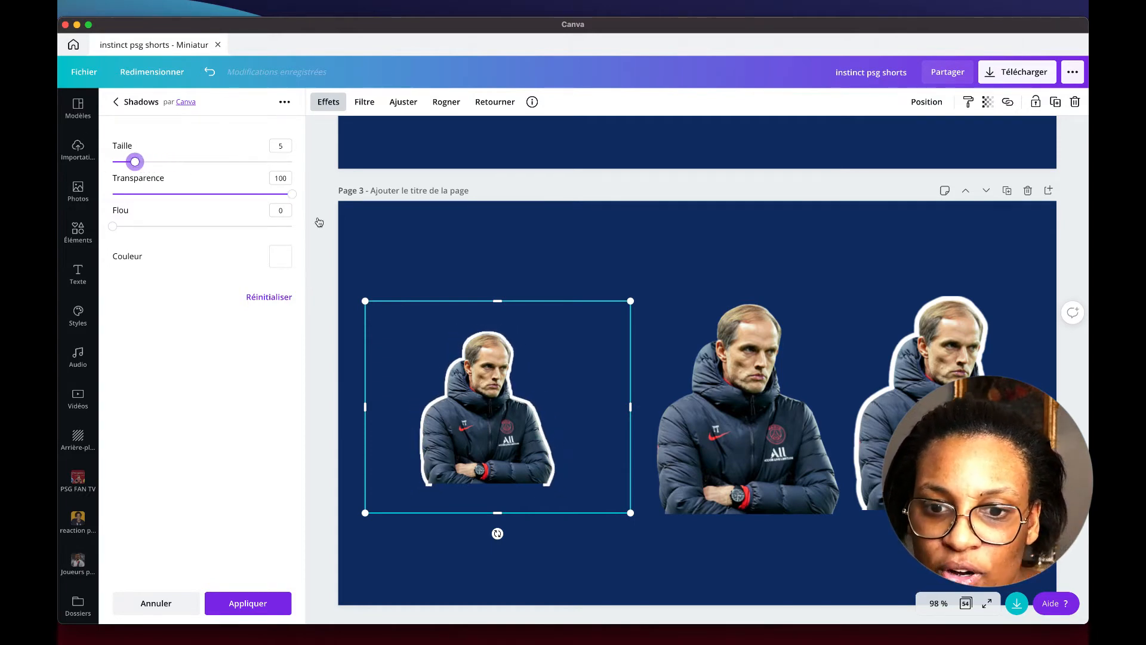